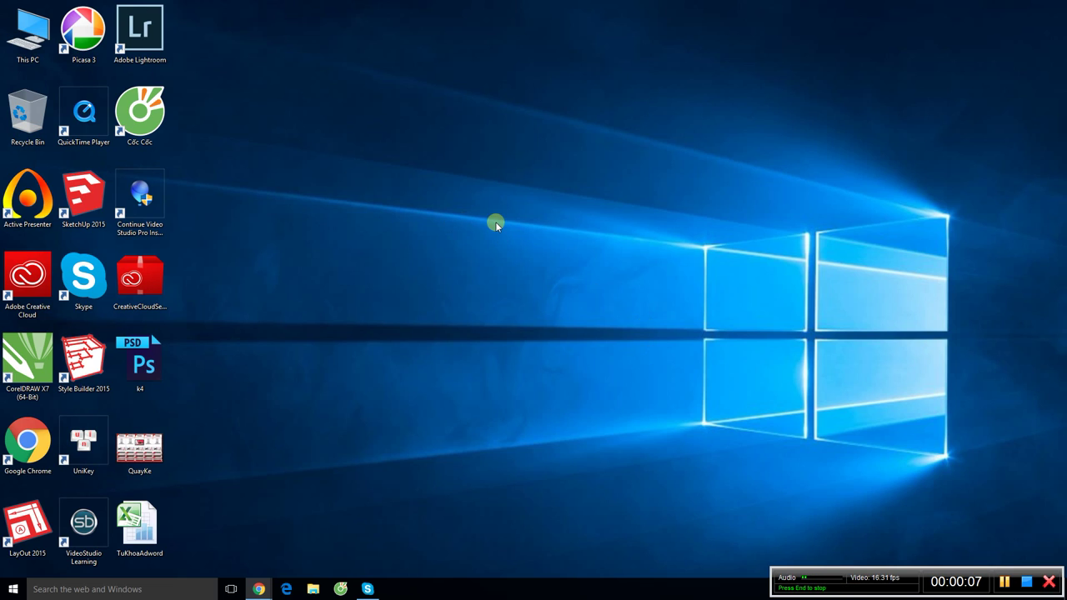
Step: Open This PC to check the existing drives, and minimize its window
double_click(27, 33)
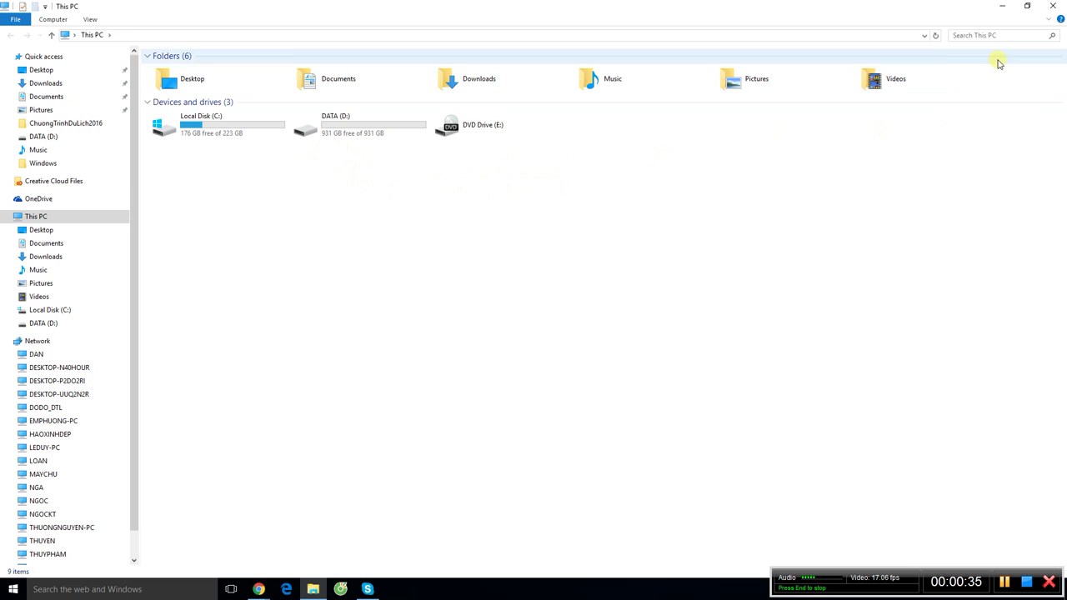
left_click(1001, 6)
right_click(300, 81)
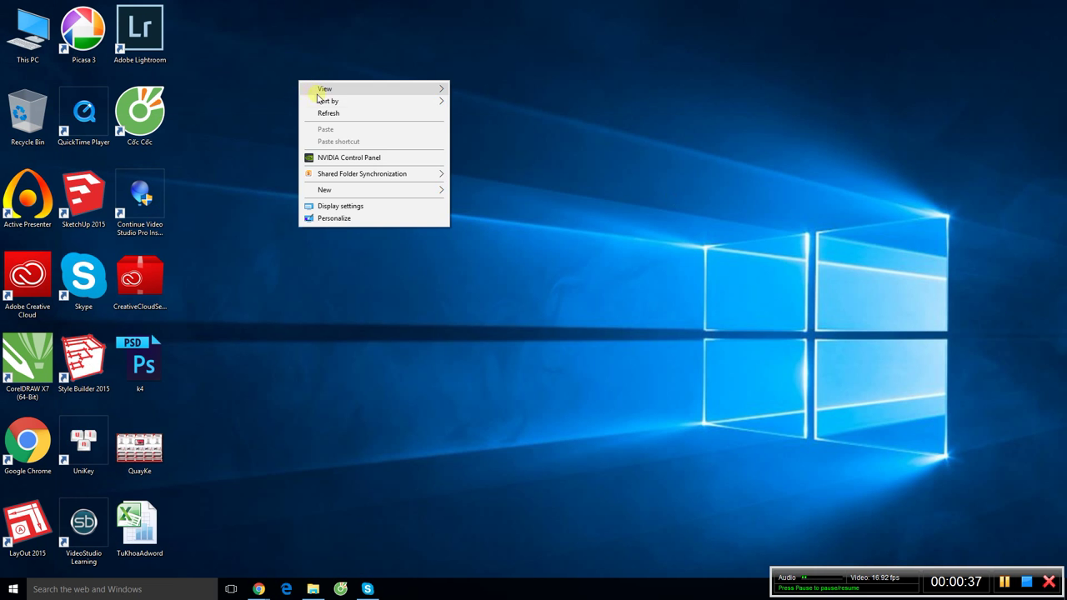
left_click(327, 112)
right_click(292, 45)
left_click(345, 80)
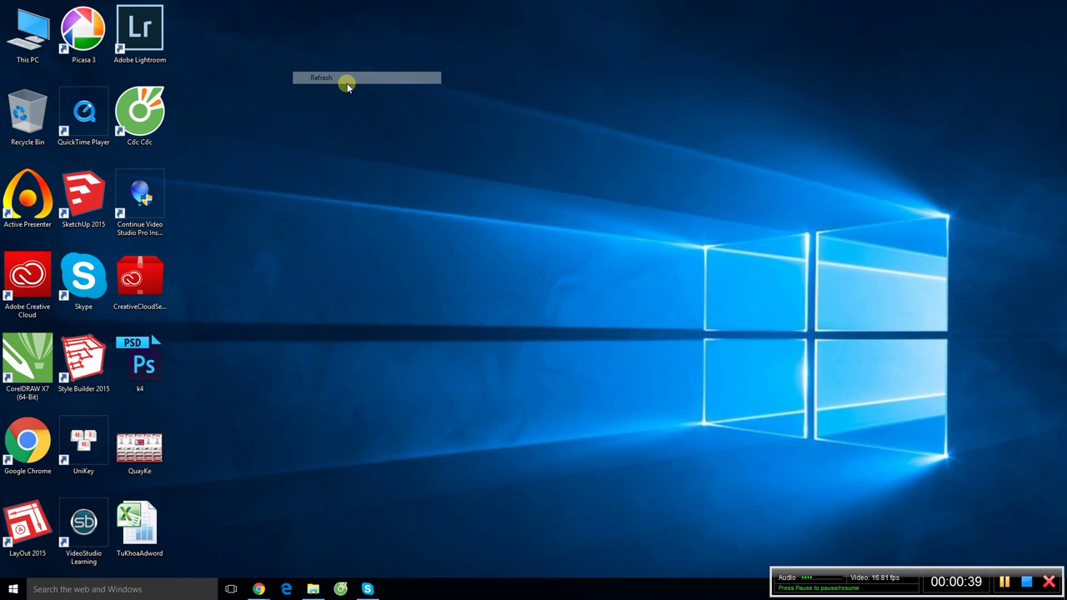
Step: Open Computer Management for This PC, show Disk Management and enlarge the window so all volume columns fit
right_click(30, 43)
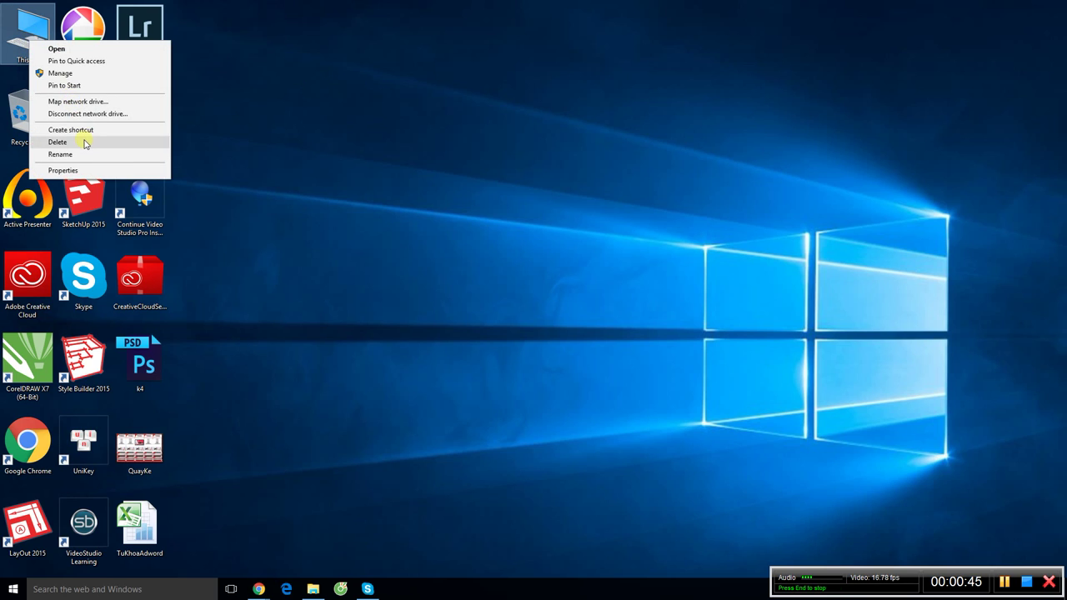
left_click(72, 77)
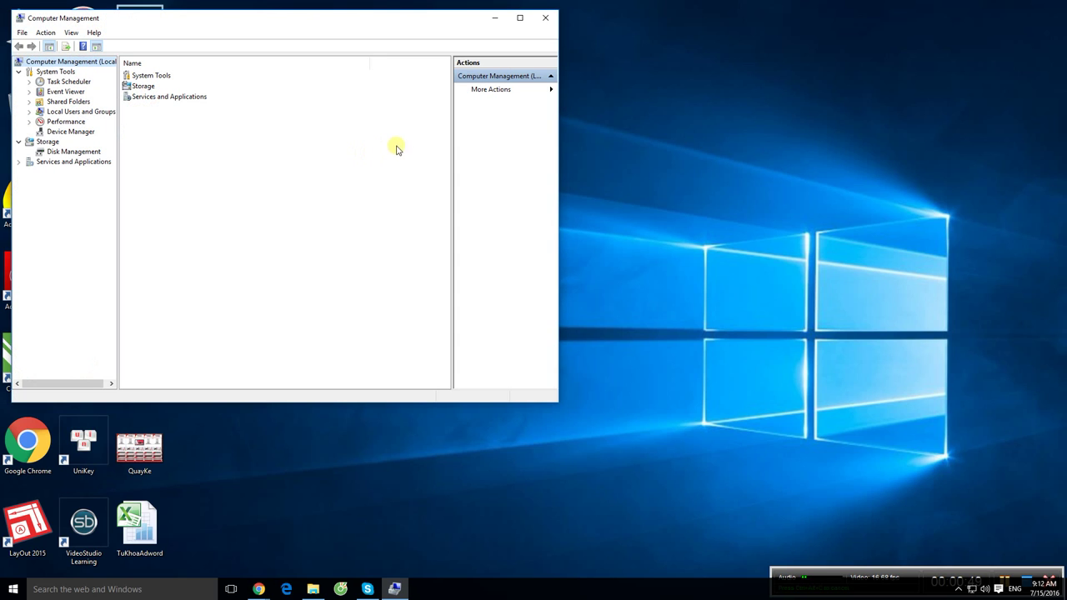
left_click_drag(302, 24, 444, 33)
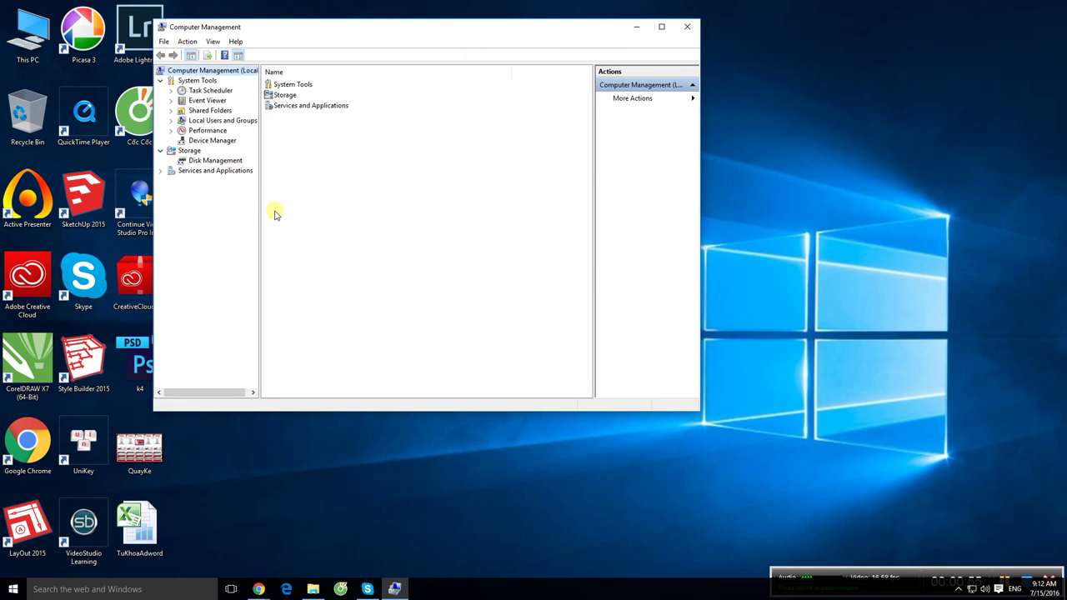
left_click(222, 162)
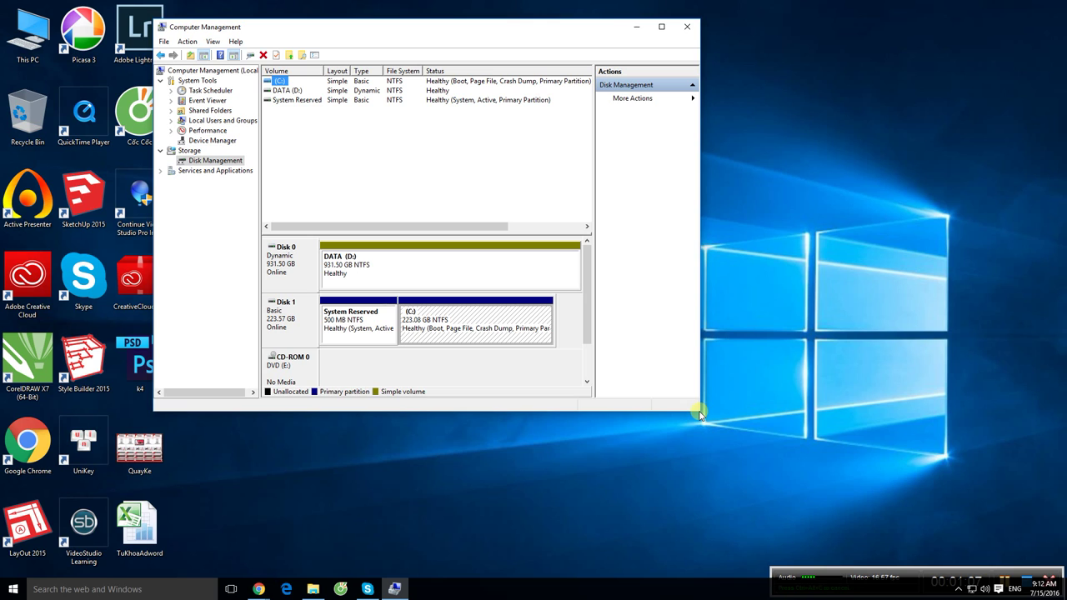
left_click_drag(700, 416, 952, 523)
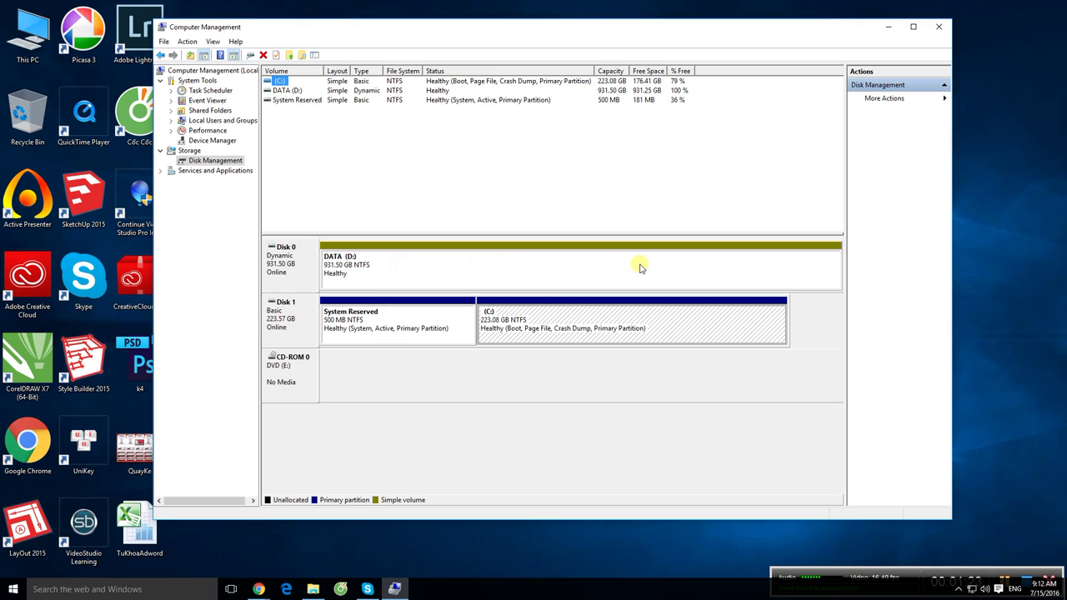
Step: Open the shrink settings for the DATA (D:) volume on Disk 0
right_click(392, 264)
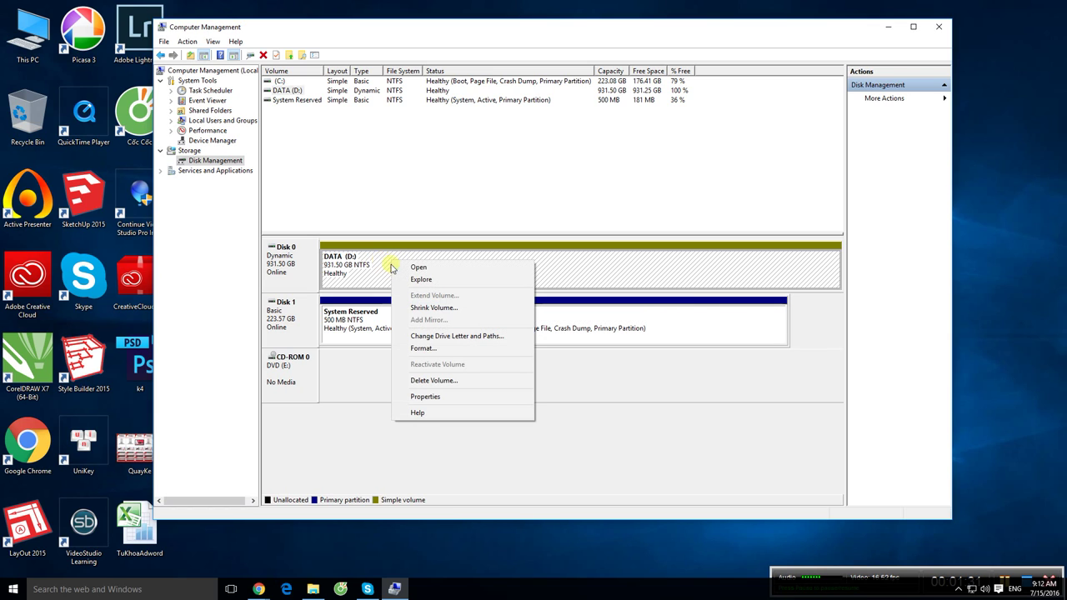
left_click(449, 308)
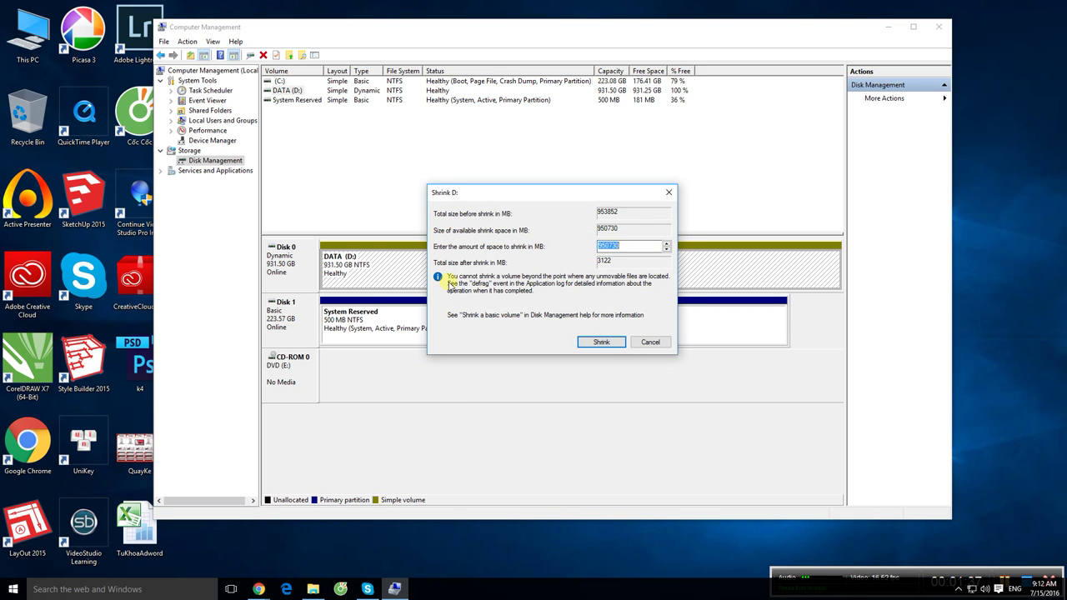
left_click_drag(550, 197, 550, 193)
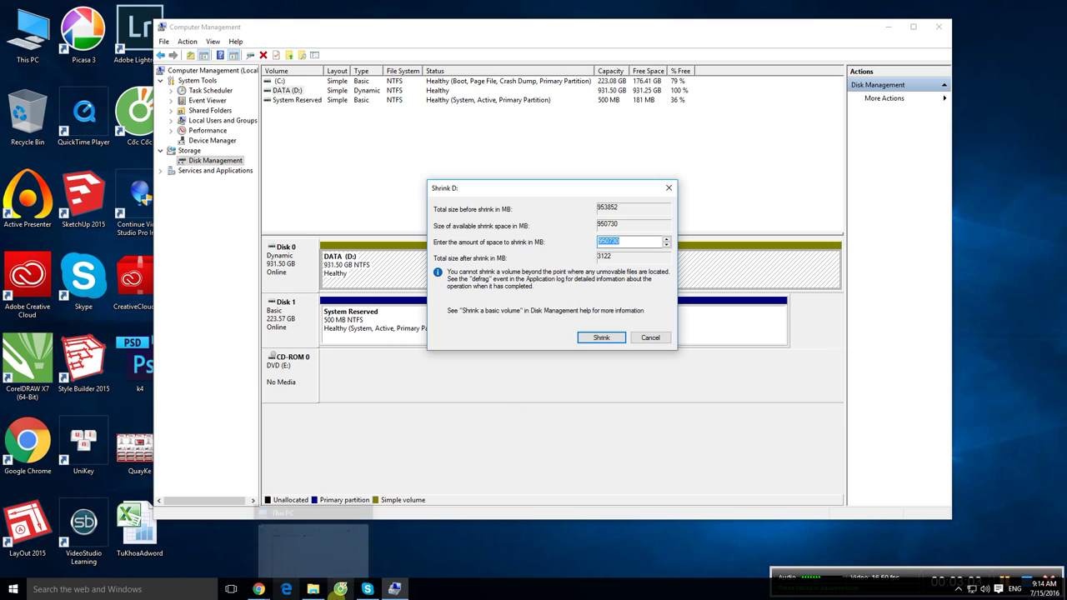
Step: Find Calculator with the Windows search and launch it
left_click(163, 590)
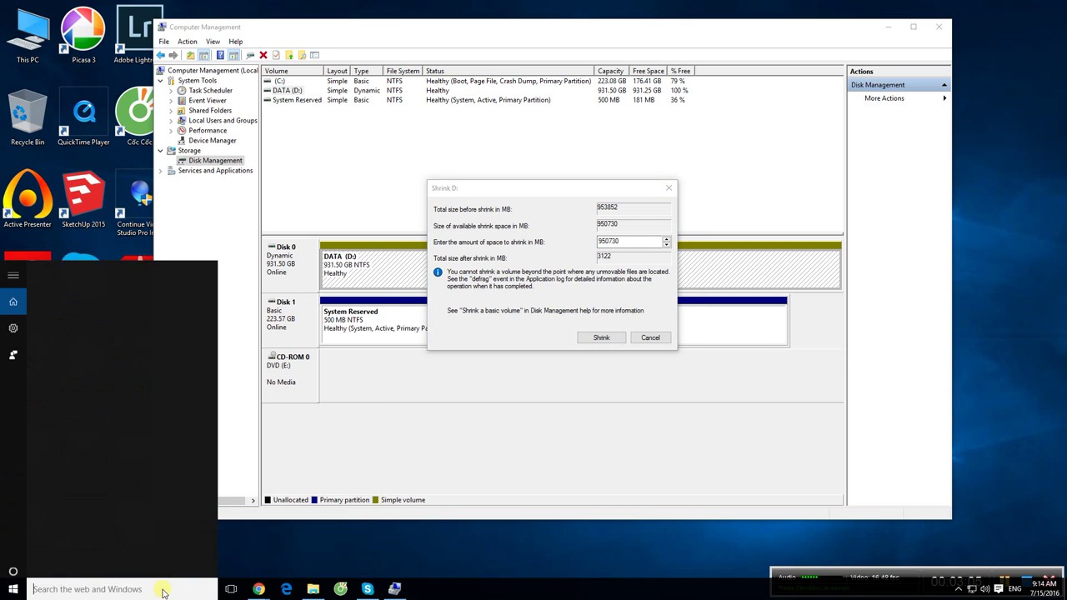
type("caltu")
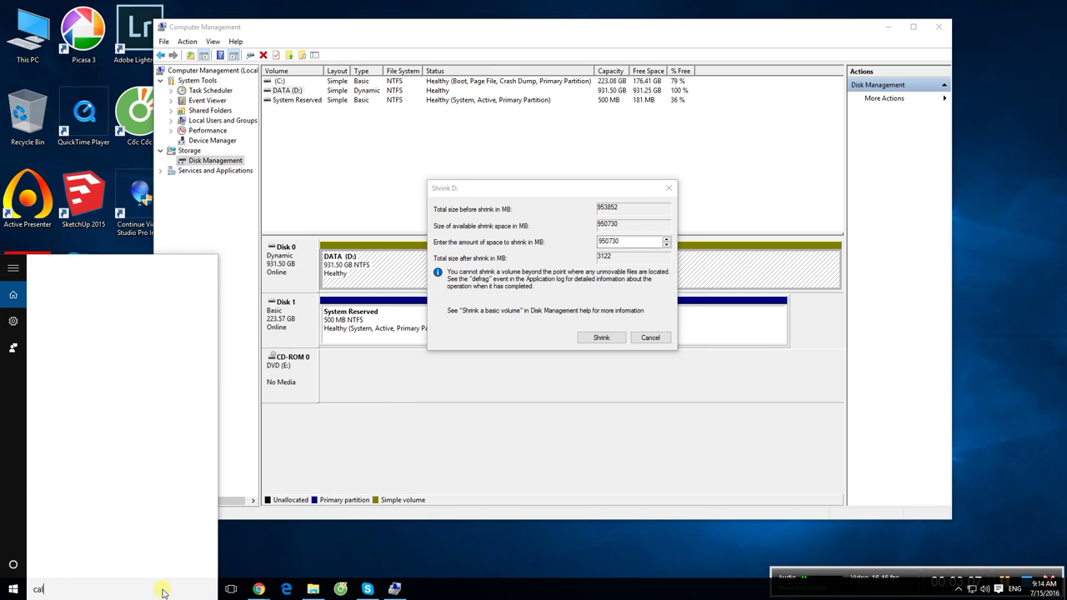
key("BackSpace")
key("BackSpace")
type("cu")
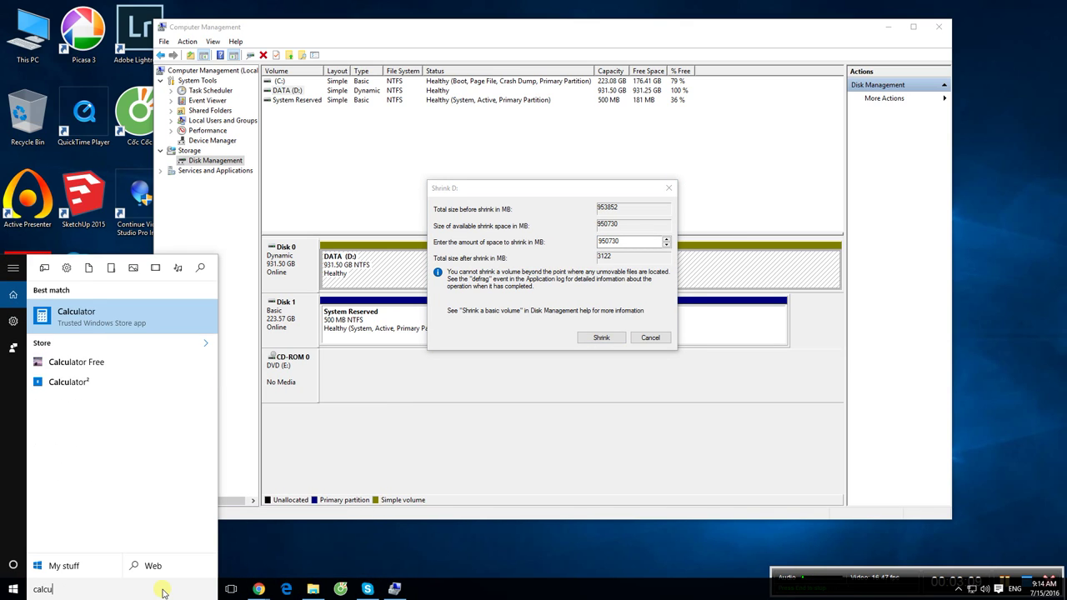
key("Return")
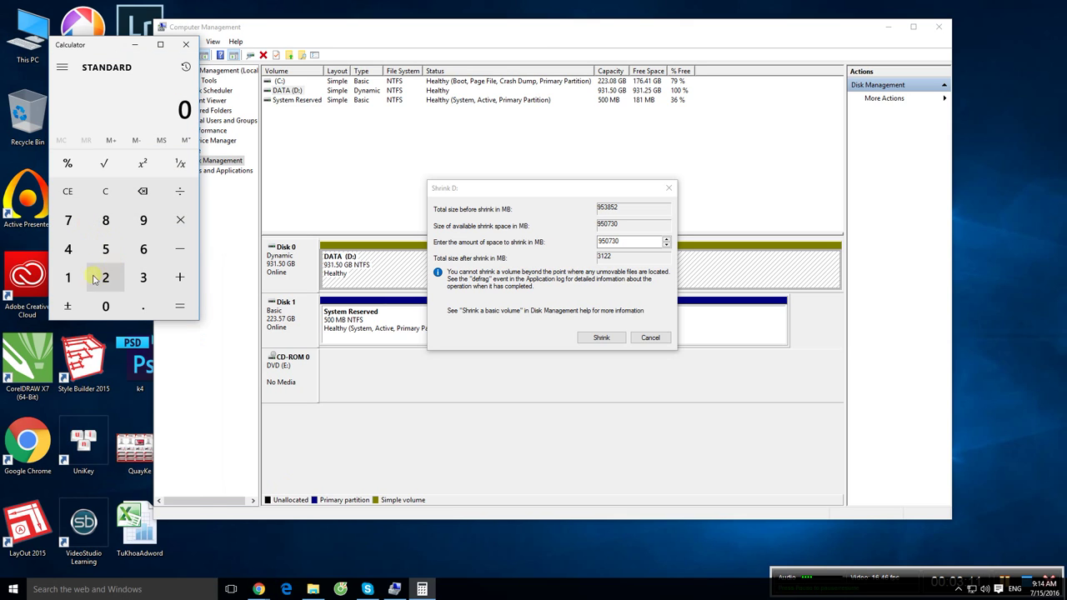
Step: Calculate 1024 × 150 to convert 150 GB to megabytes
left_click(68, 277)
left_click(93, 304)
left_click(105, 278)
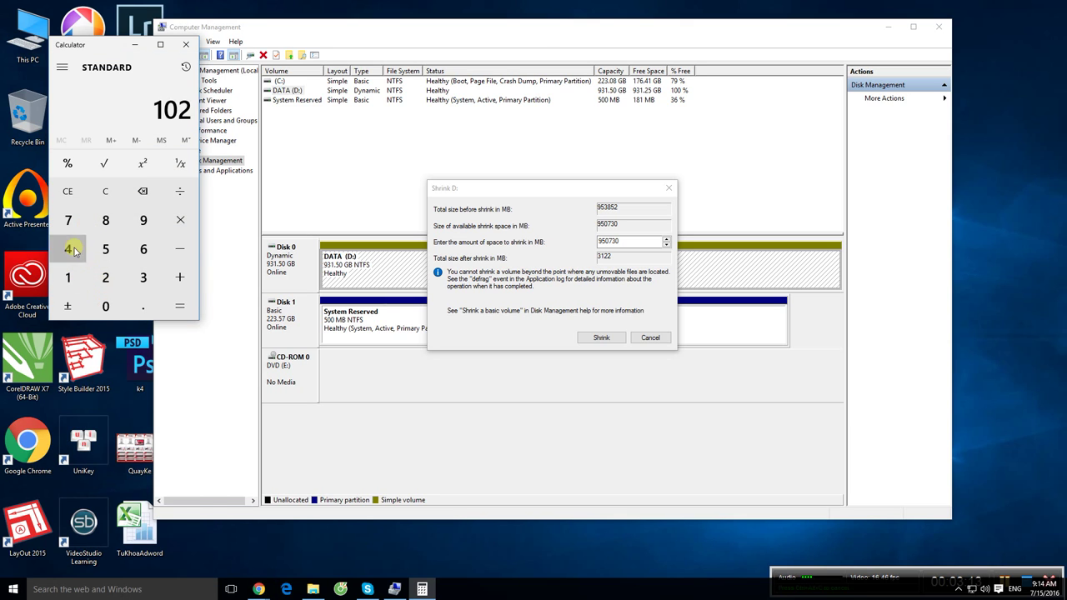
left_click(69, 248)
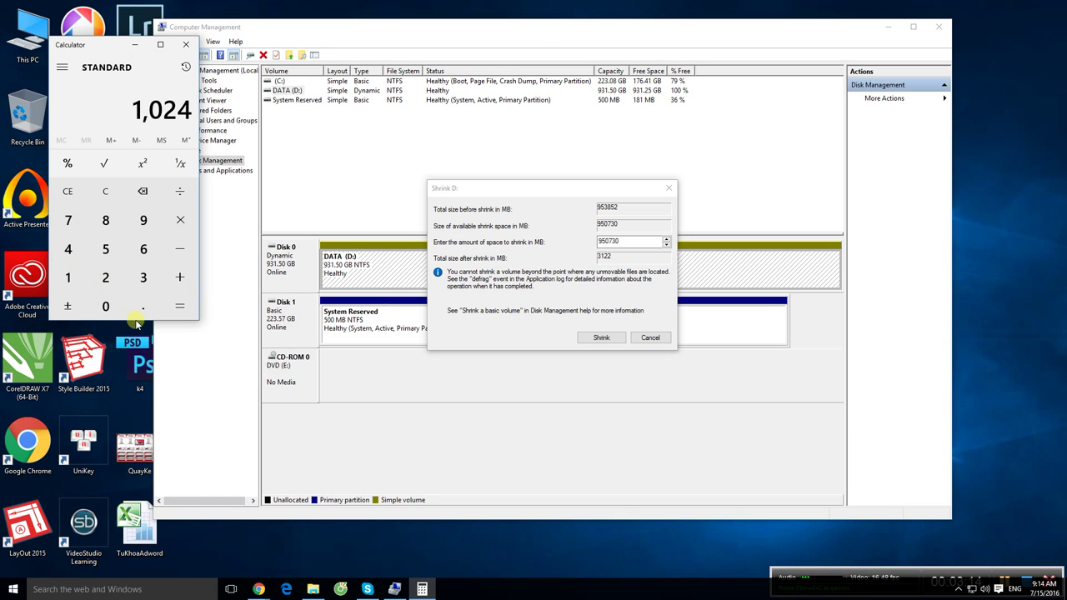
left_click(179, 220)
left_click(70, 280)
left_click(105, 248)
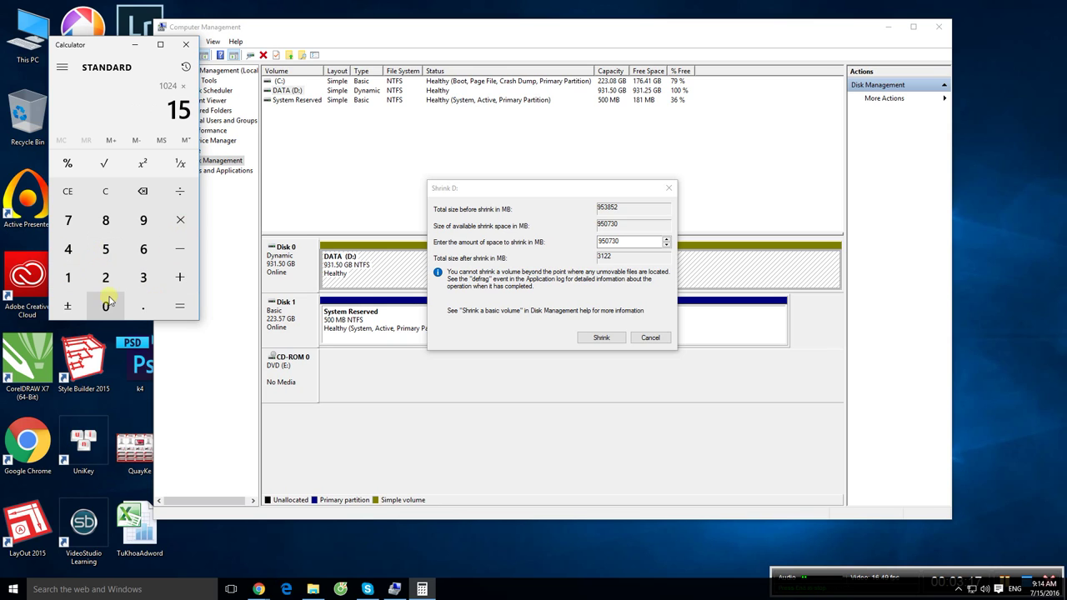
left_click(105, 306)
left_click(176, 321)
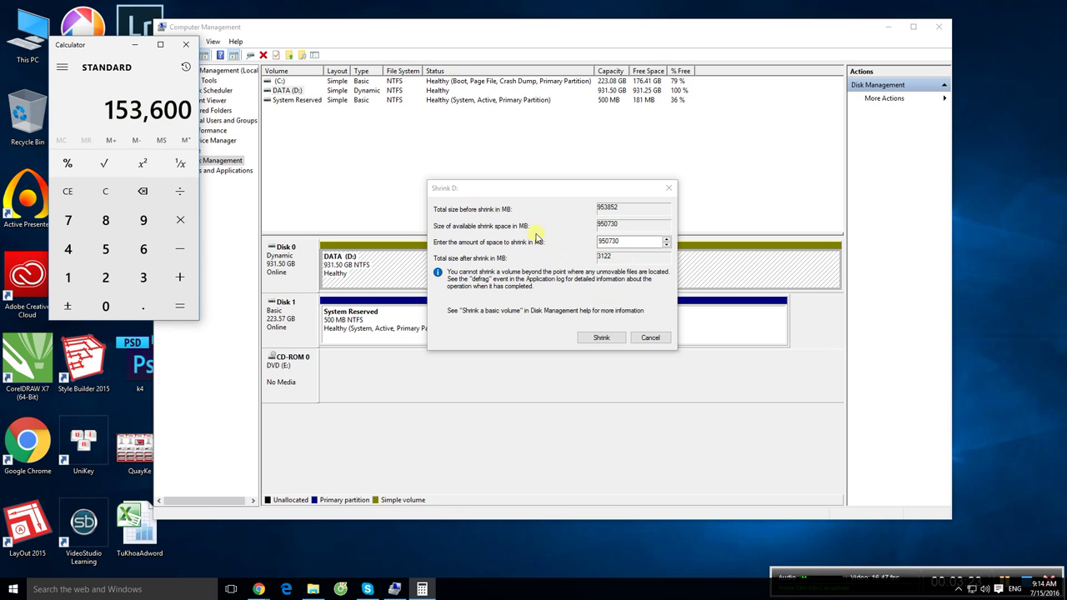
Step: Set the amount of space to shrink from drive D to 153600 MB and shrink the volume
left_click_drag(631, 241, 590, 242)
type("1")
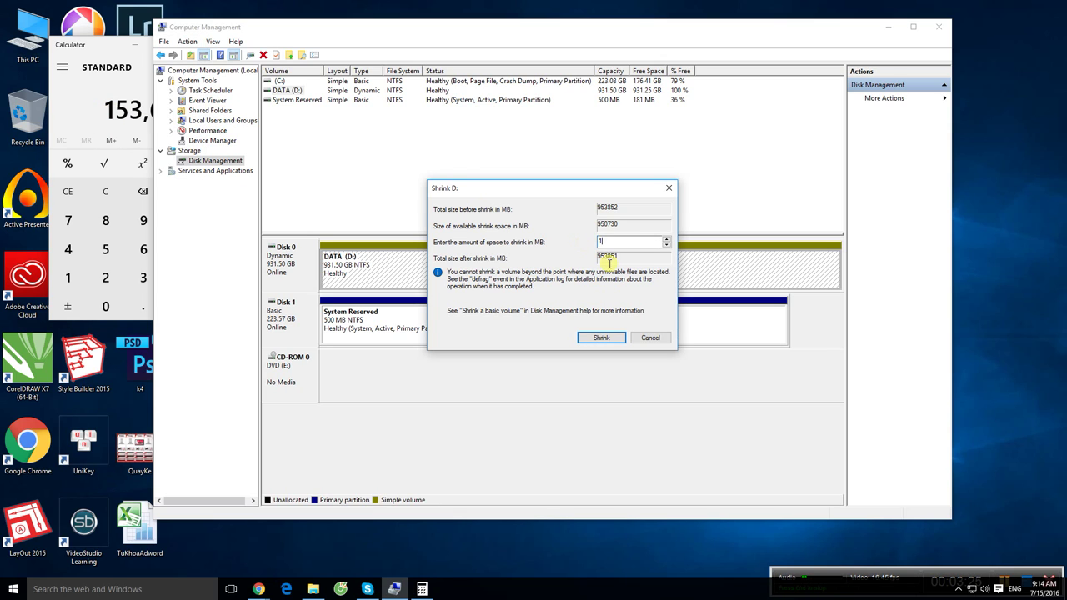
type("536000")
key("BackSpace")
left_click(602, 338)
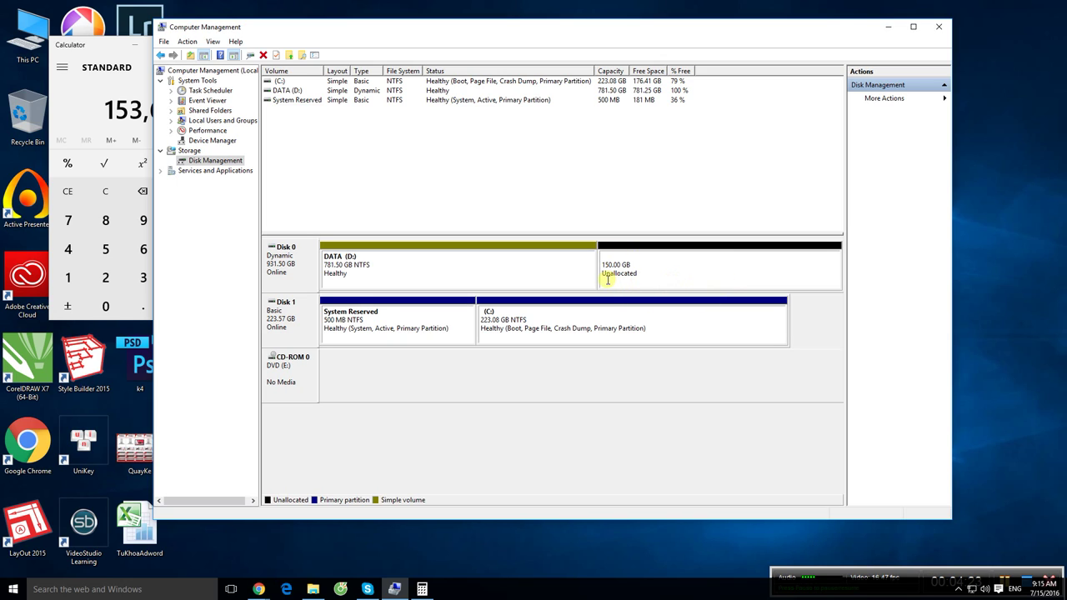
Step: Start a new simple volume in the unallocated space on Disk 0, accepting the size of 153599 MB
right_click(646, 263)
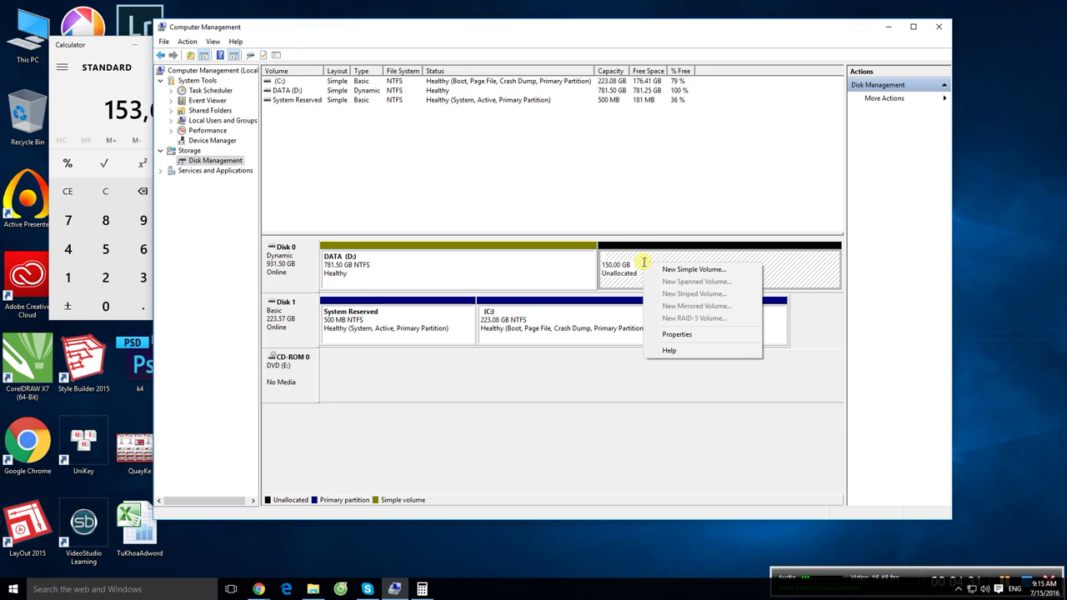
left_click(697, 270)
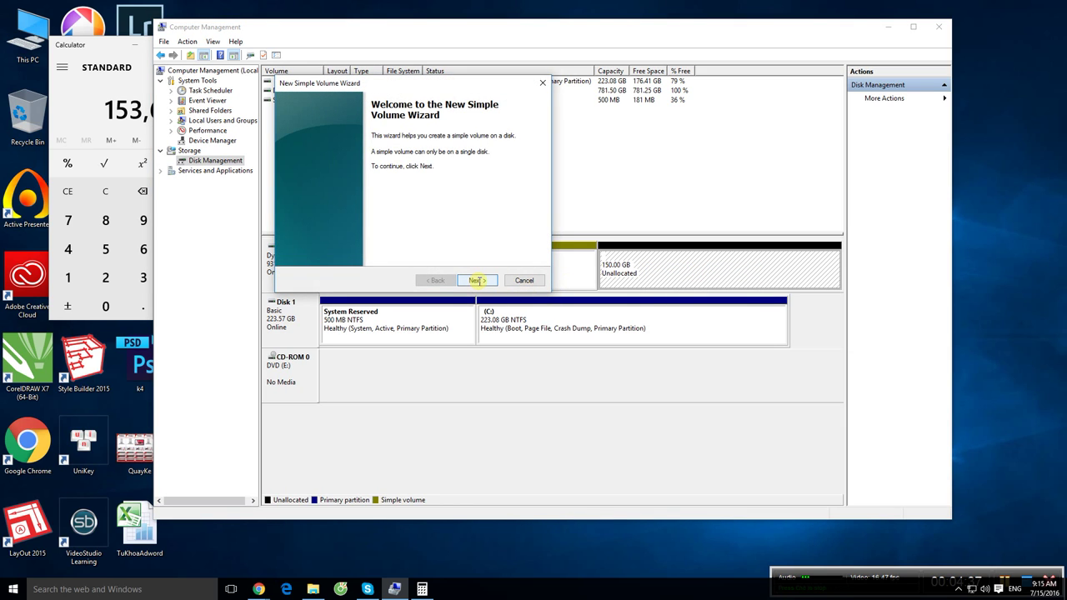
left_click(477, 280)
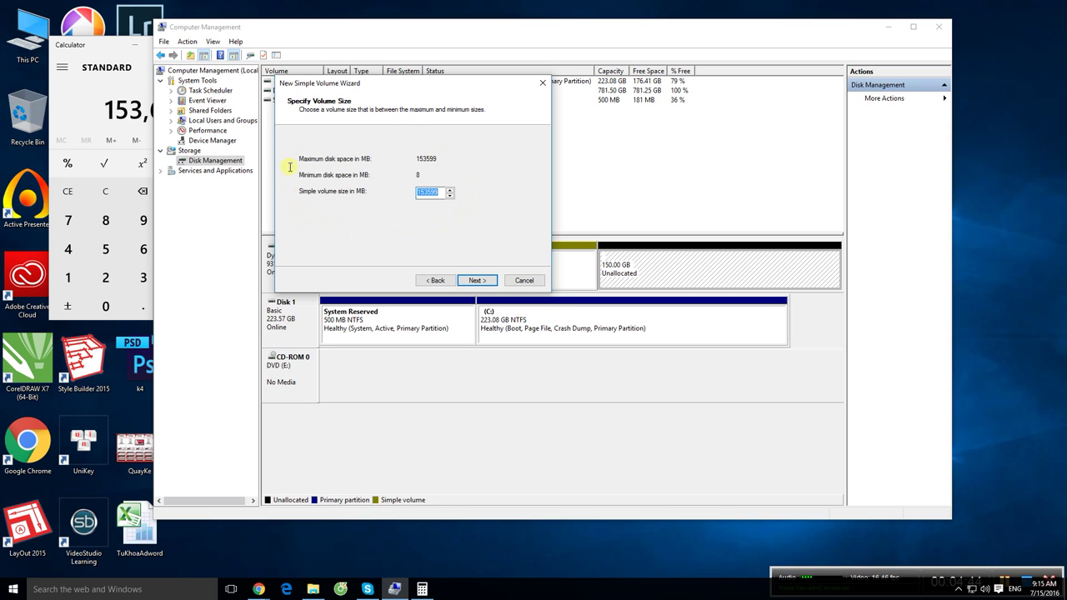
left_click(483, 280)
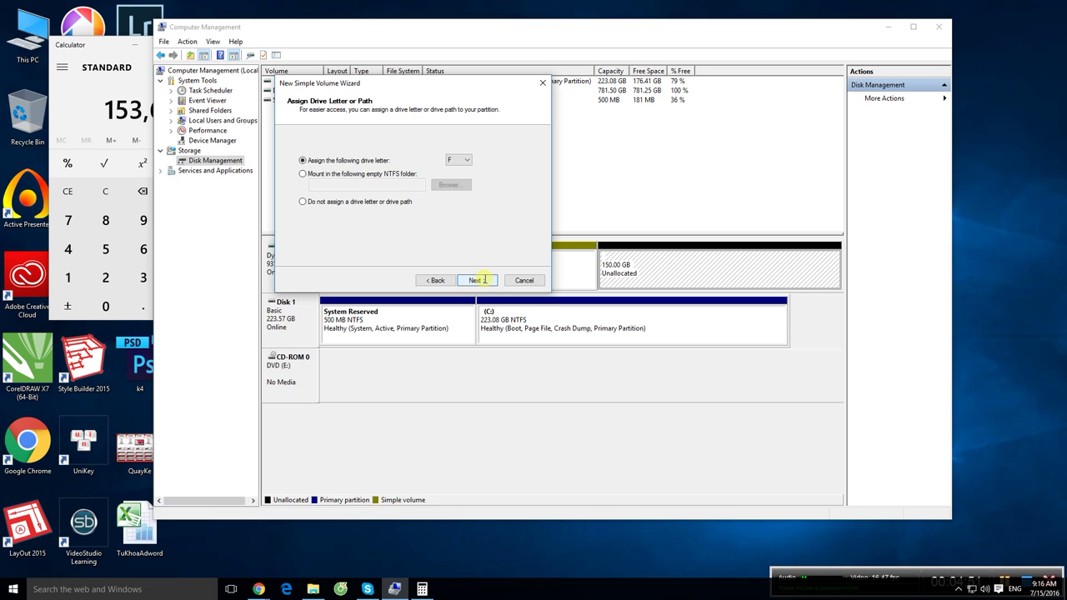
Step: Assign drive letter F to the new volume and continue to the format settings
left_click(350, 173)
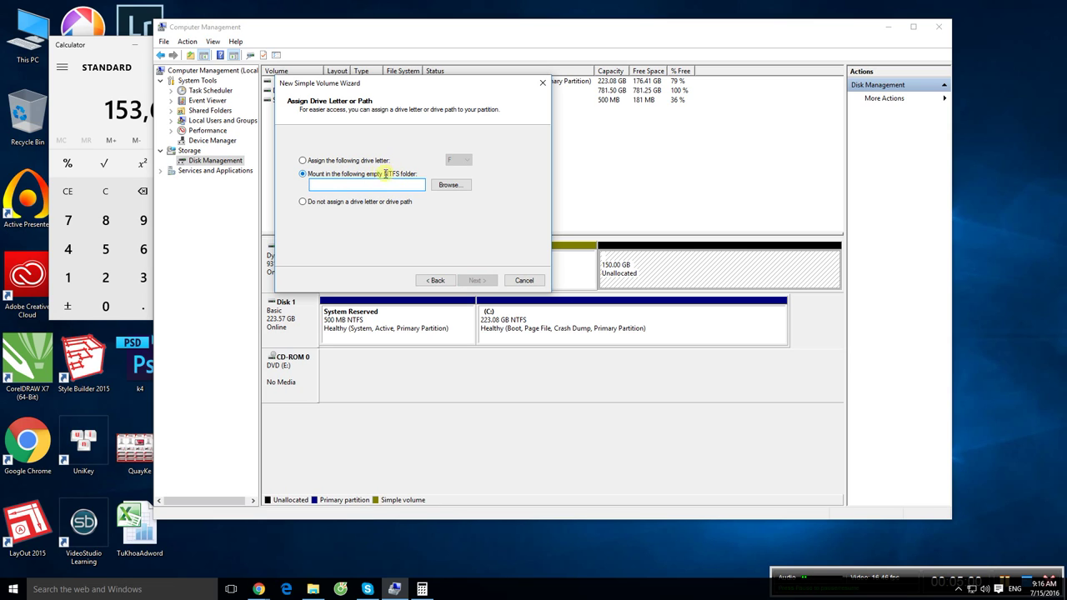
left_click(357, 160)
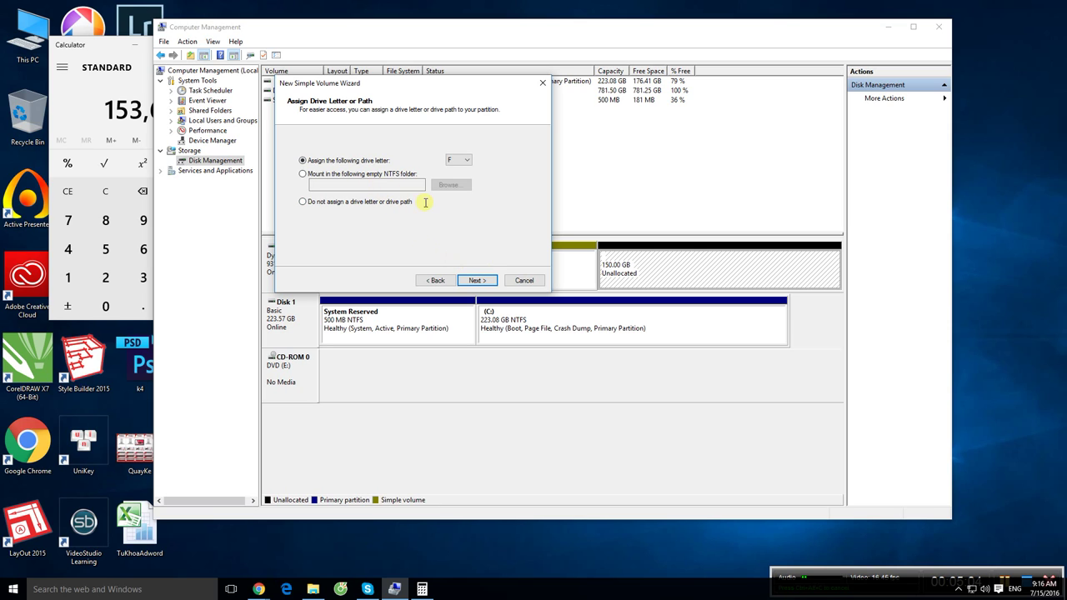
left_click(477, 280)
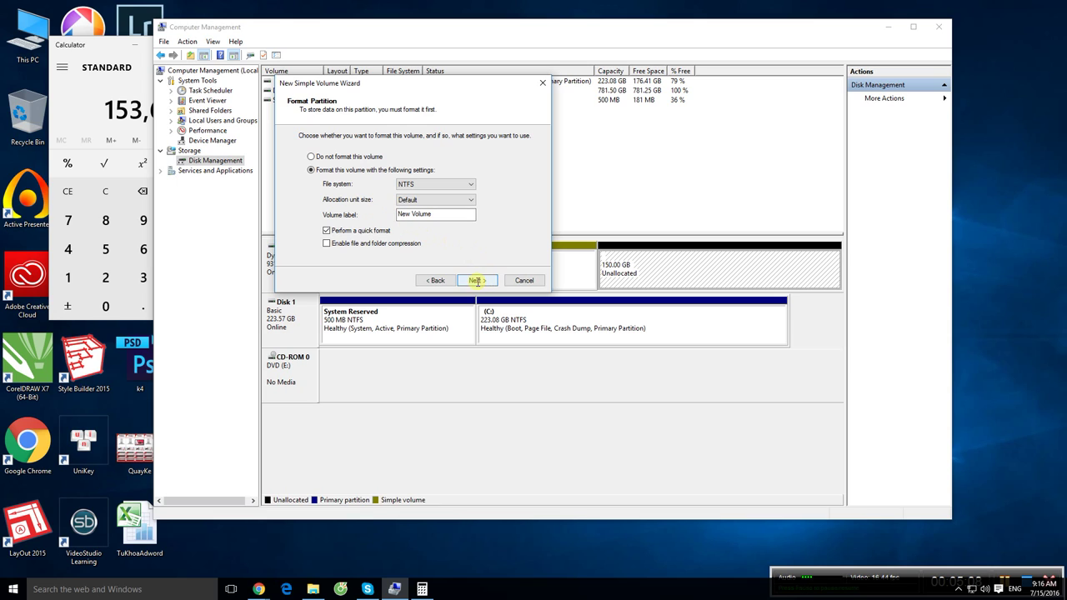
left_click_drag(442, 216, 368, 219)
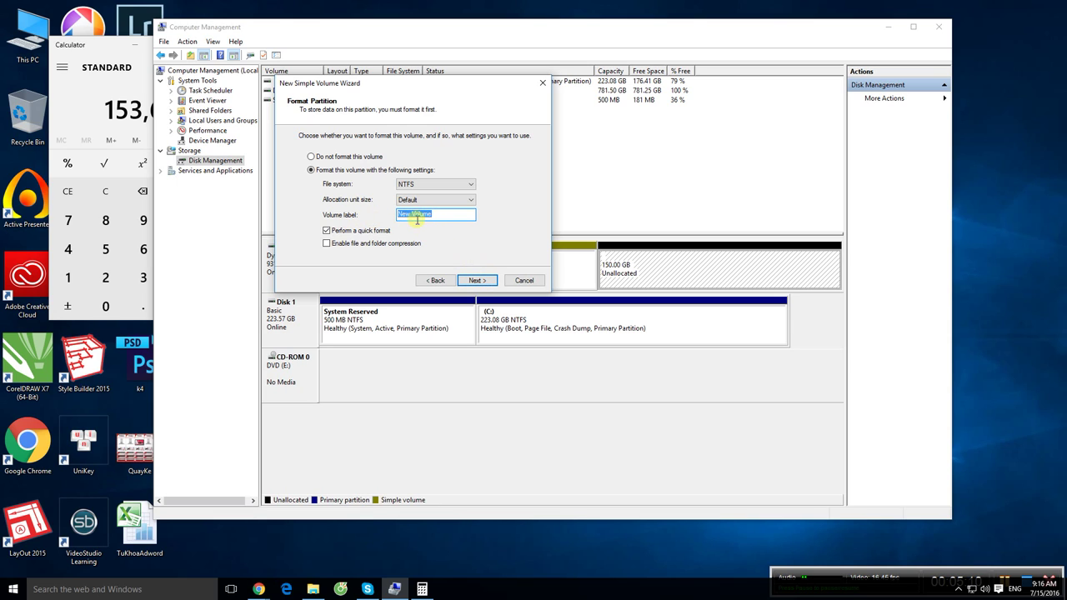
left_click(436, 281)
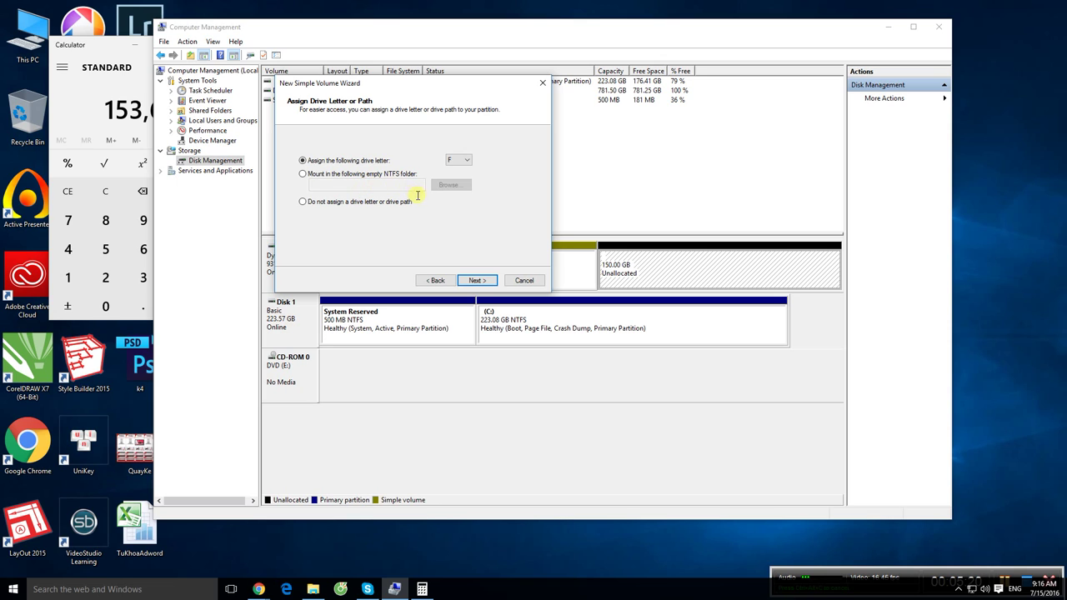
left_click(477, 279)
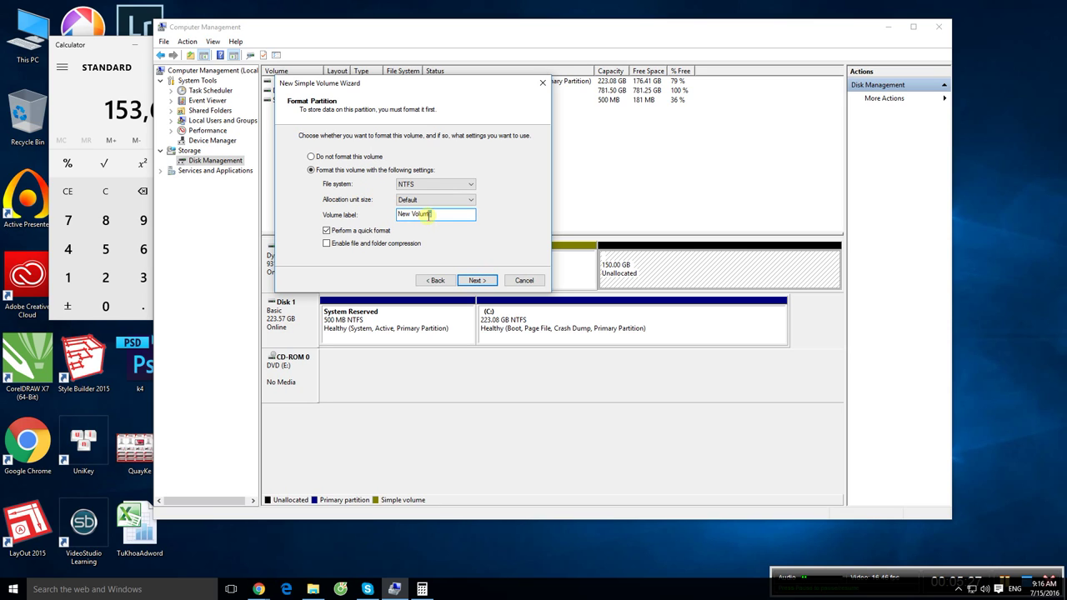
left_click_drag(396, 215, 464, 215)
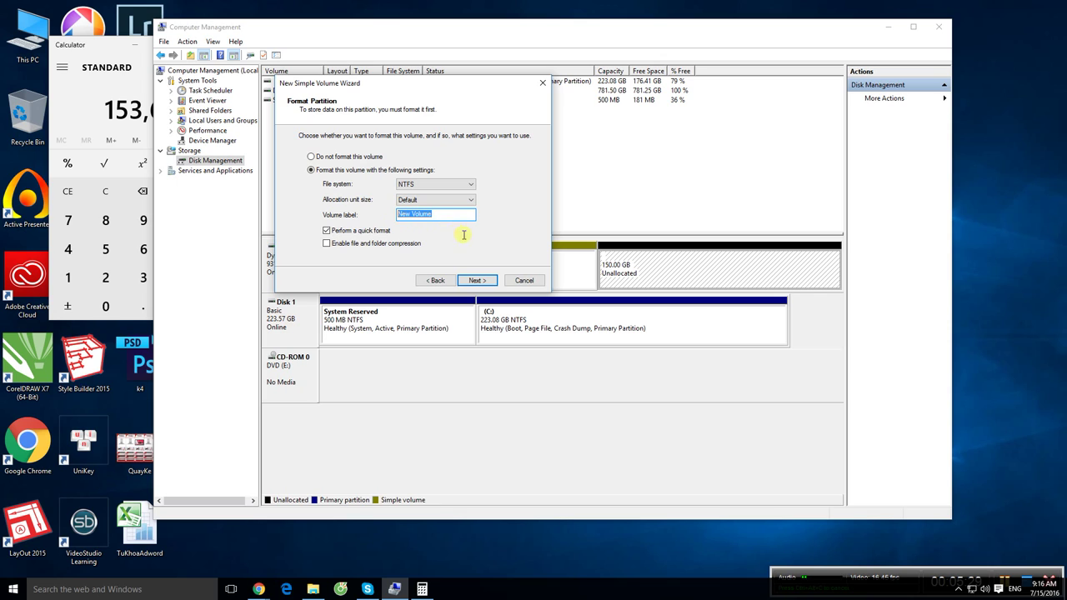
left_click(440, 215)
key("shift+Left")
key("shift+Left")
key("shift+Left")
key("shift+Left")
key("shift+Left")
key("shift+Left")
key("shift+Left")
key("shift+Left")
key("shift+Left")
left_click(457, 219)
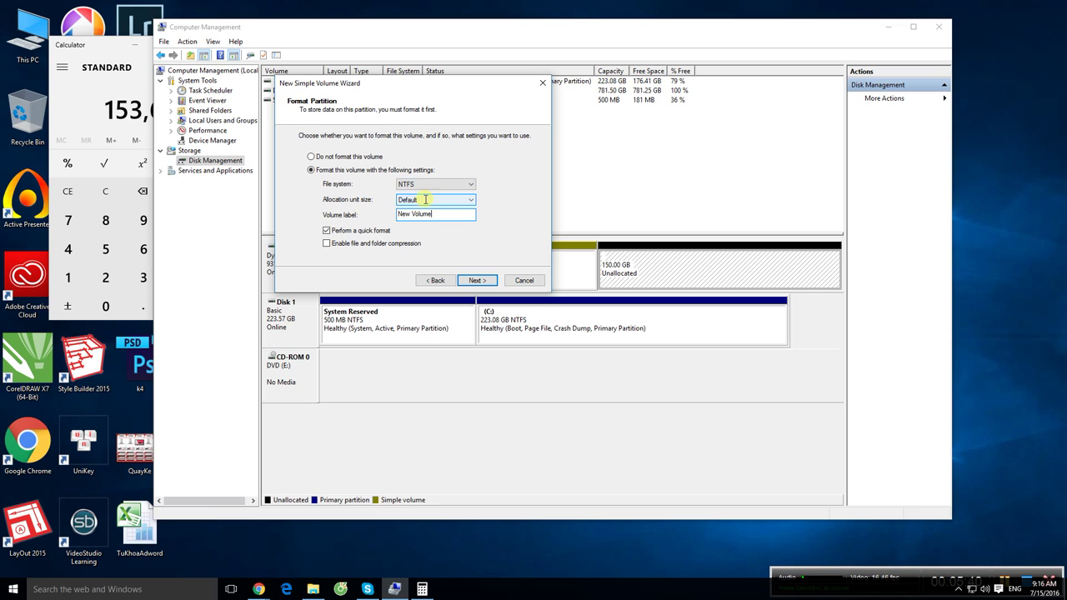
Step: Accept a quick NTFS format with default allocation unit size and the label New Volume, and finish the wizard
left_click(492, 281)
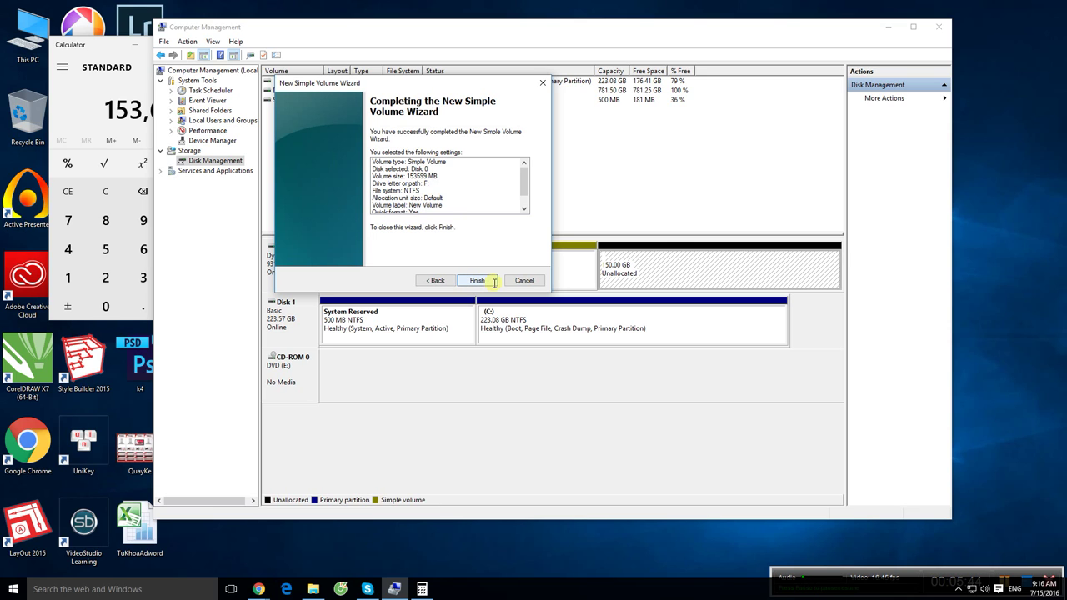
left_click(477, 280)
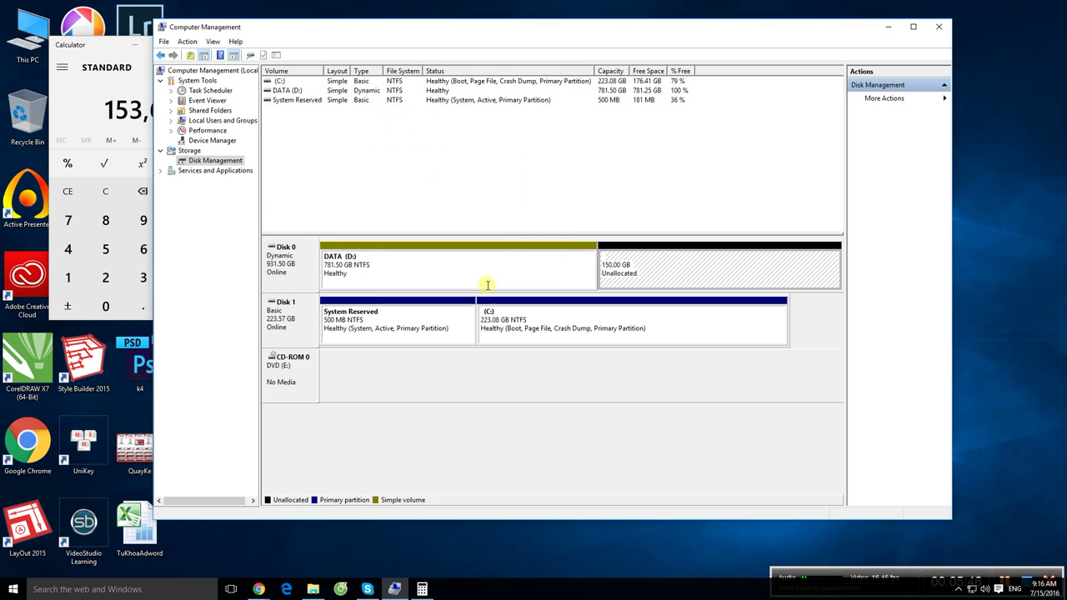